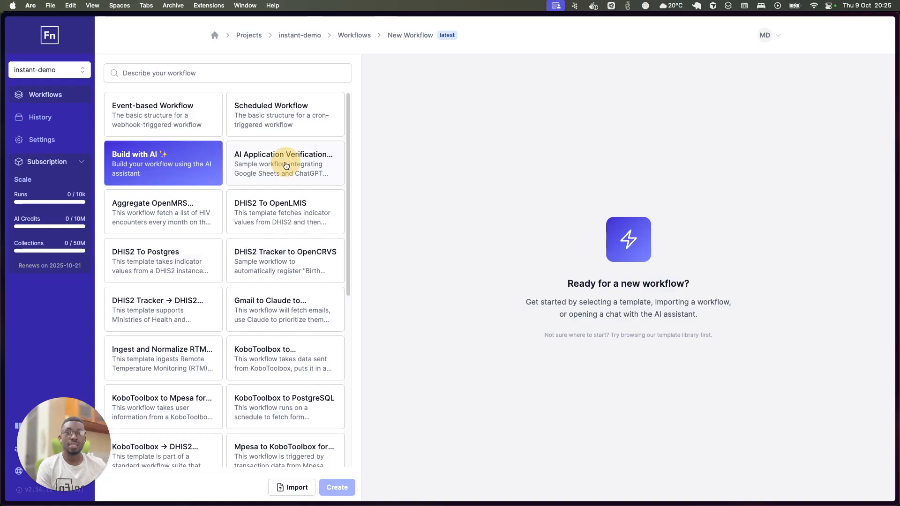
Choose Build with AI for the new workflow, start the AI Assistant and activate its workflow description field.
left_click(281, 122)
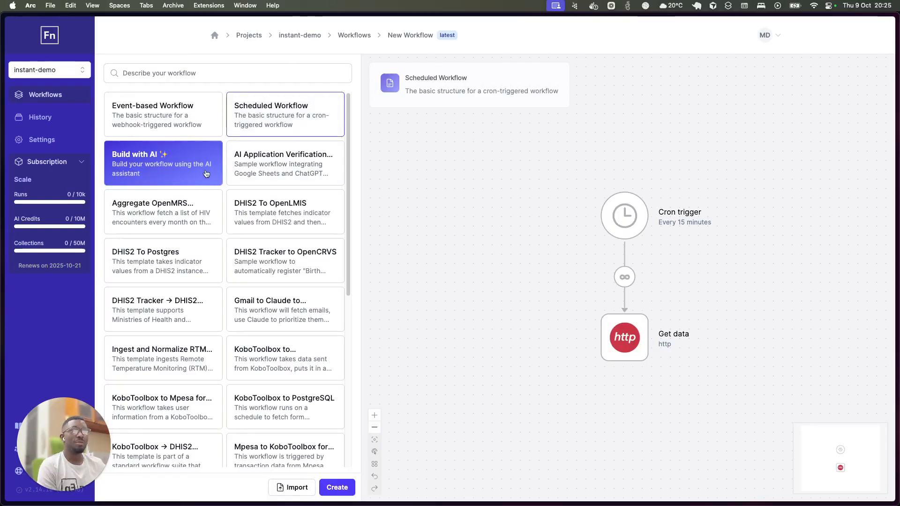
left_click(148, 166)
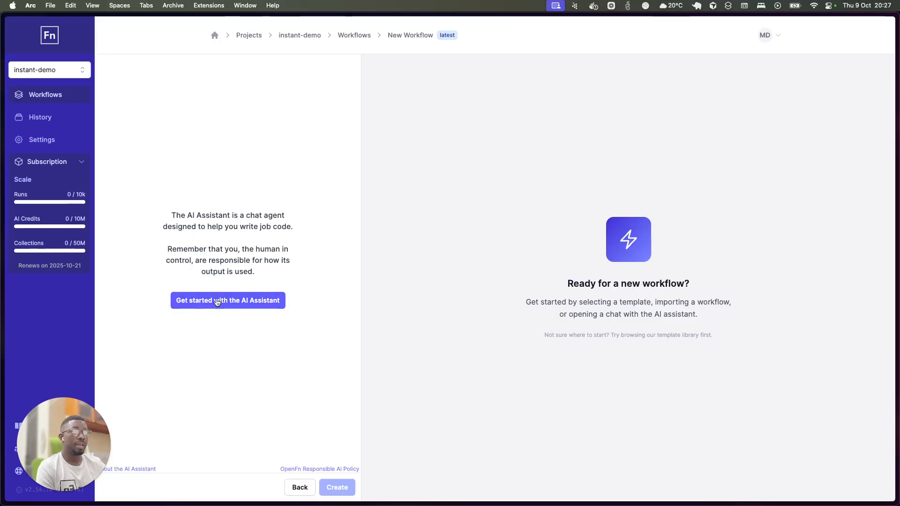
left_click(234, 302)
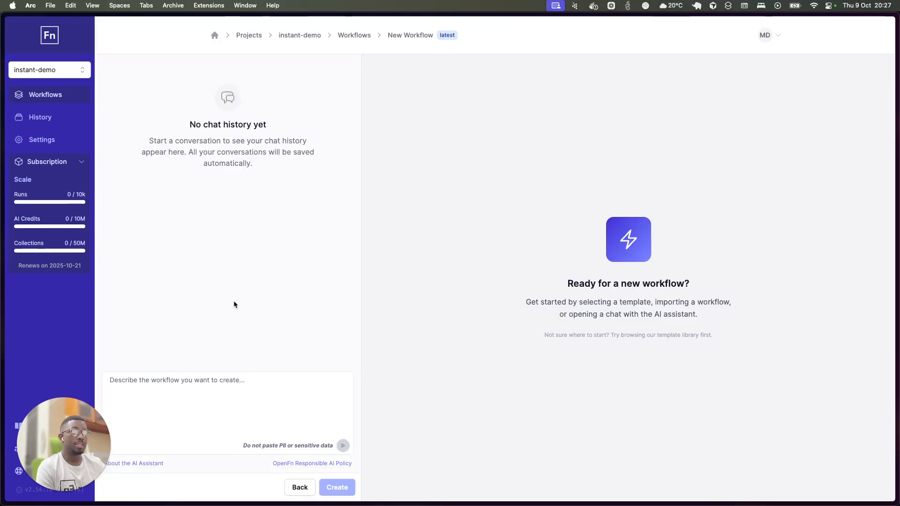
left_click(199, 414)
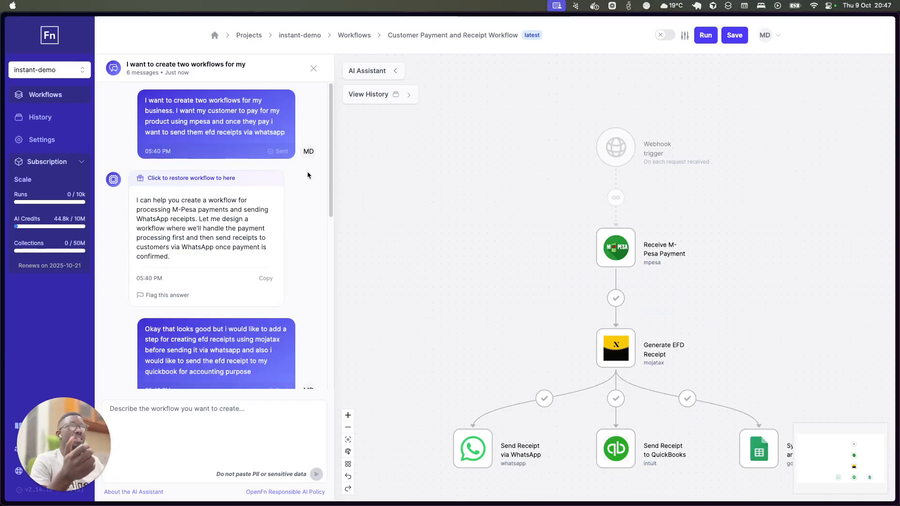
Restore the workflow to the assistant's first answer, covering M-Pesa payments and WhatsApp receipts.
scroll(307, 175, "down", 10)
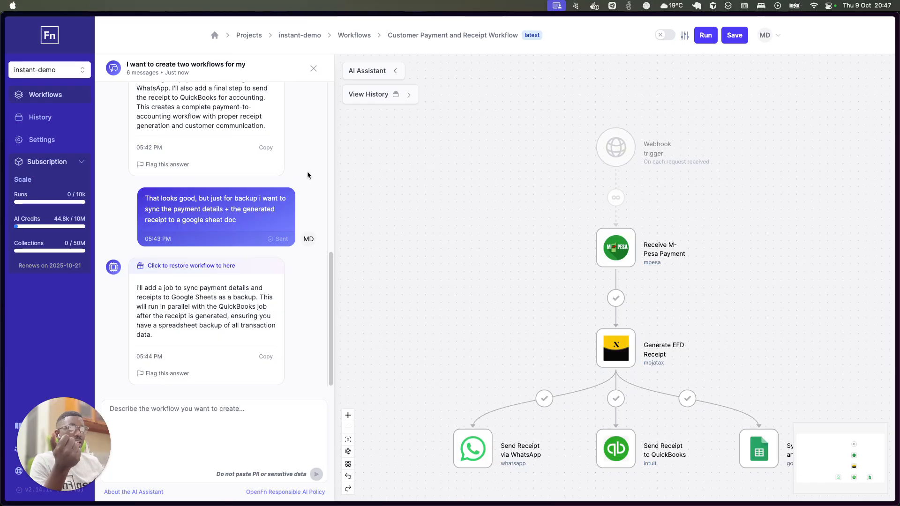
scroll(308, 175, "up", 10)
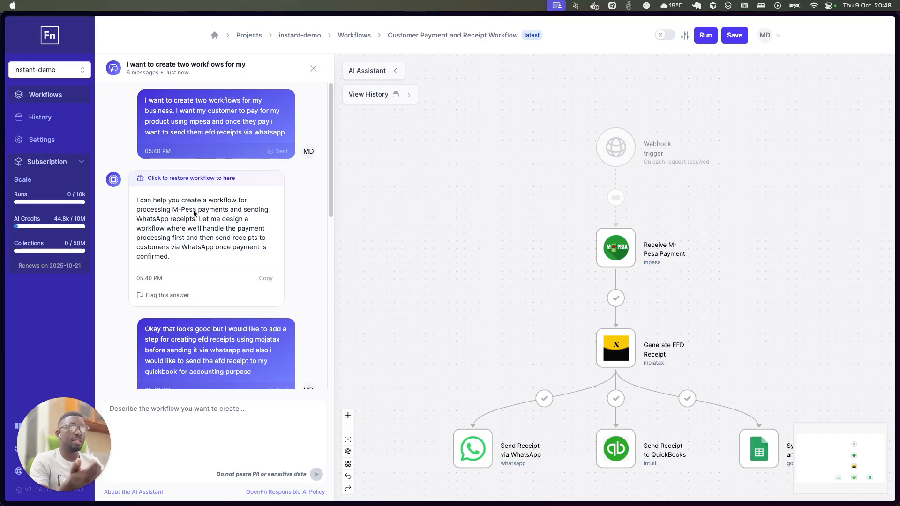
left_click(135, 198)
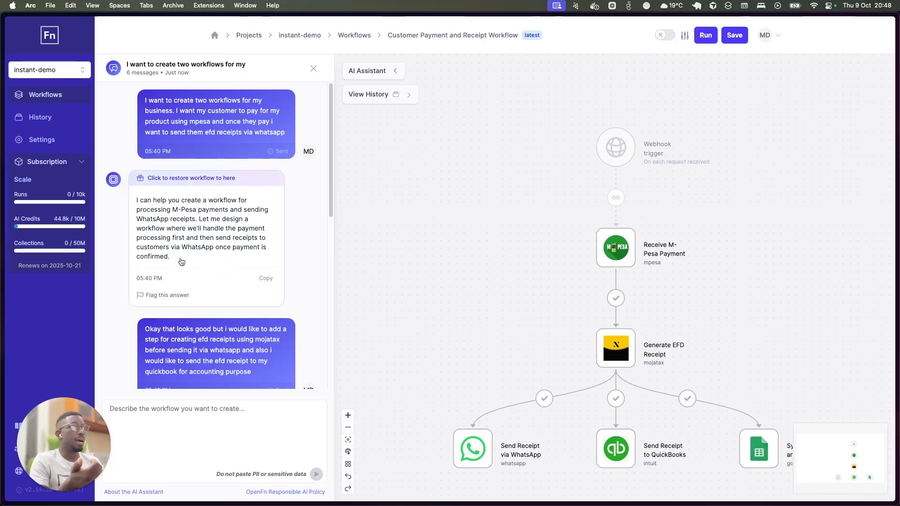
left_click(176, 182)
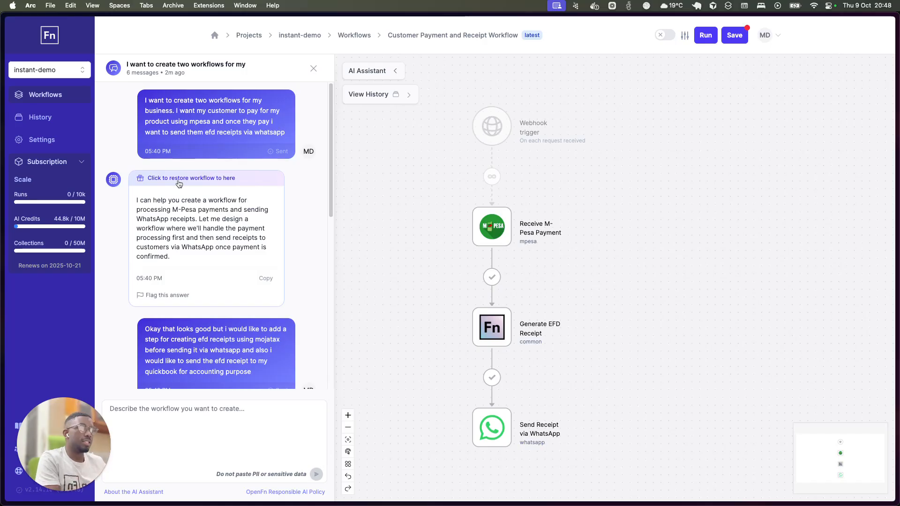
left_click_drag(425, 232, 492, 243)
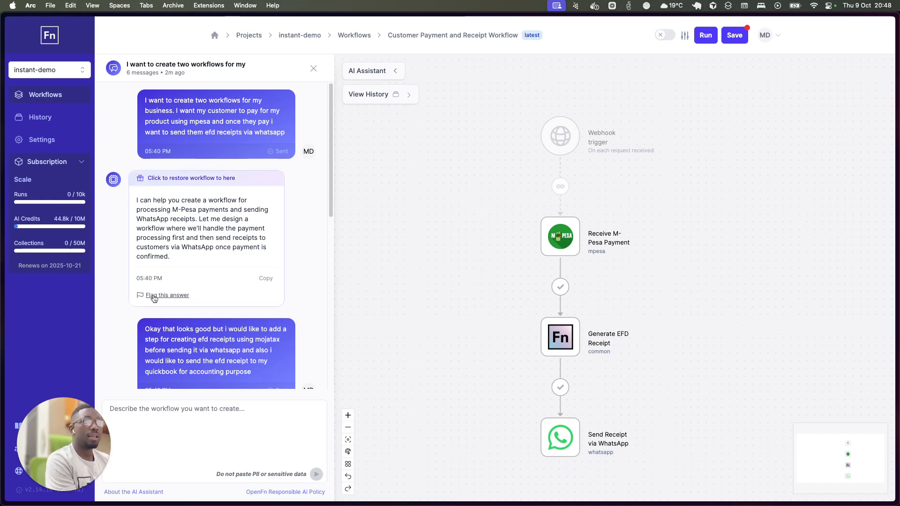
Restore the workflow to the assistant's second answer, which adds MojaTax EFD receipts and QuickBooks.
scroll(213, 281, "down", 5)
scroll(213, 287, "up", 1)
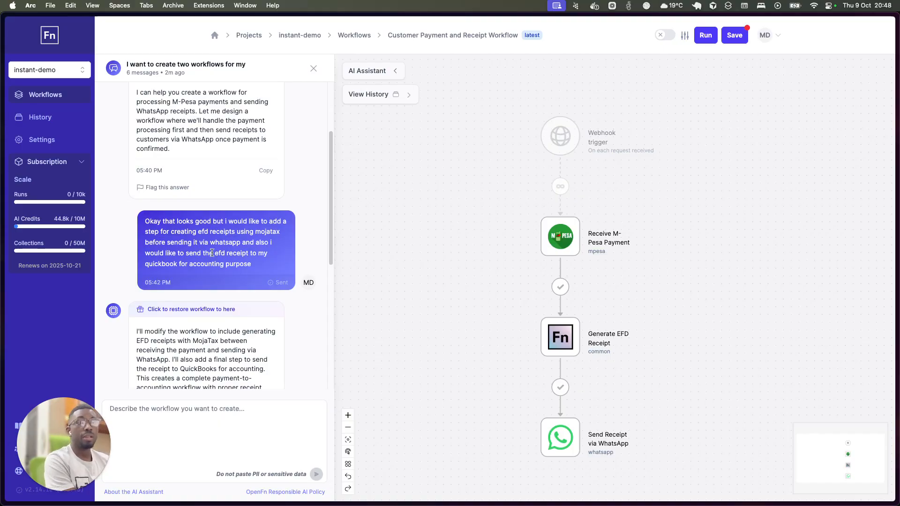
scroll(212, 253, "down", 3)
left_click(170, 210)
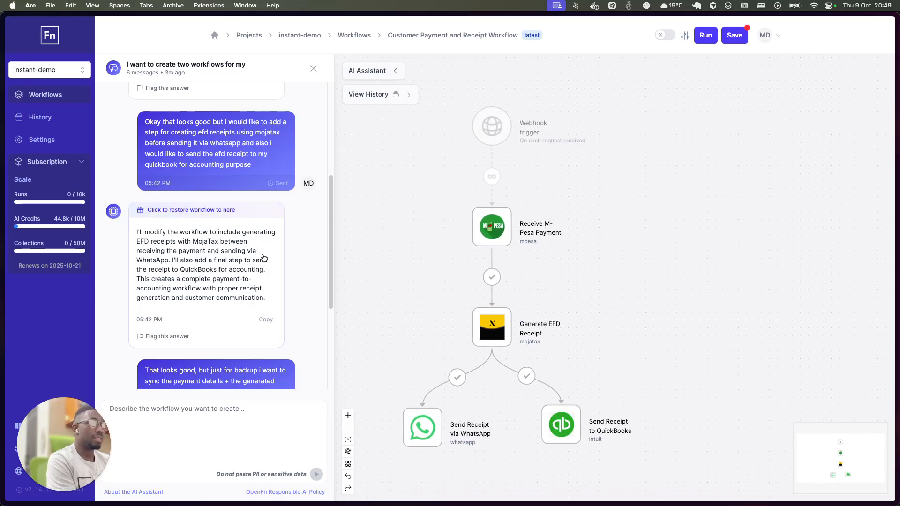
Restore the workflow to the assistant's last answer, which adds the Google Sheets backup of payments and receipts.
scroll(177, 284, "down", 3)
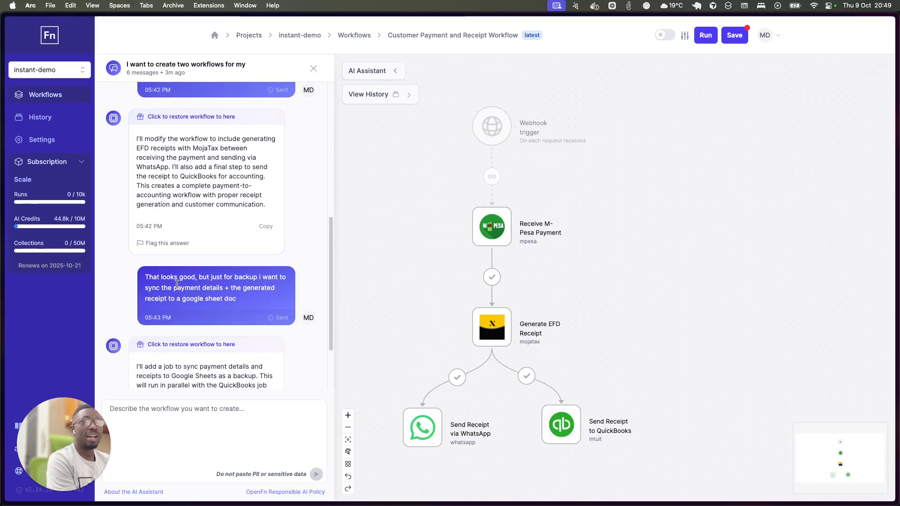
scroll(177, 284, "down", 2)
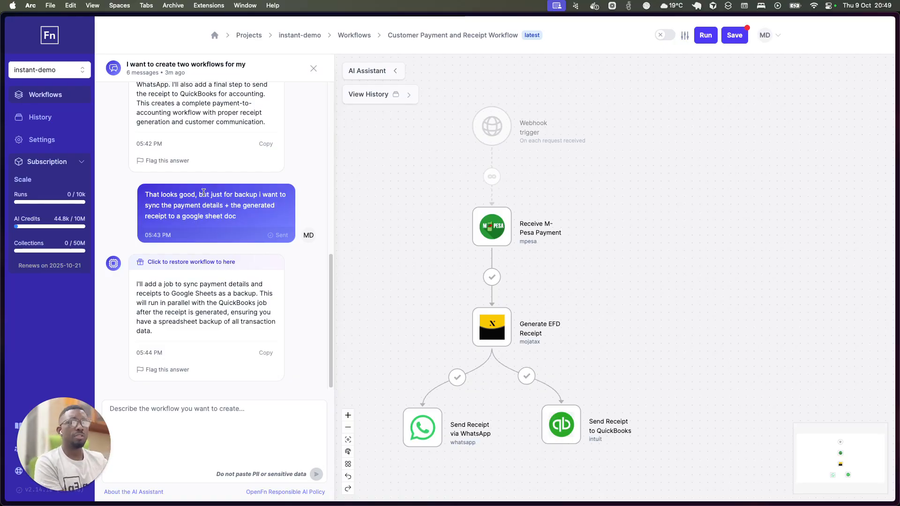
left_click(197, 260)
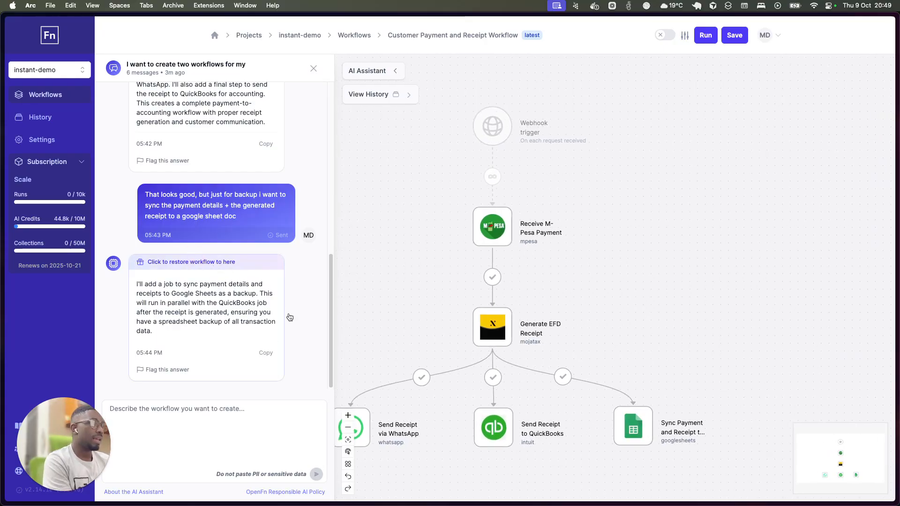
left_click_drag(426, 307, 499, 307)
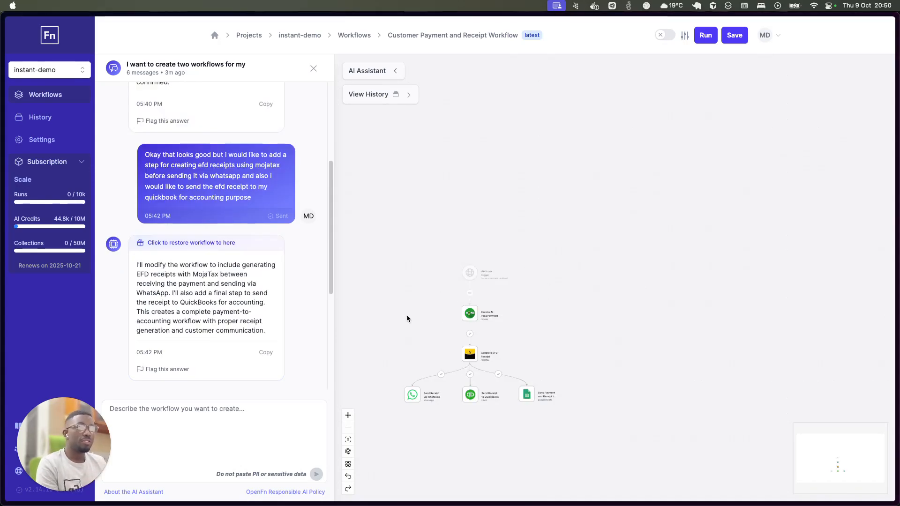
Open the Receive M-Pesa Payment job in the code editor and activate the AI Assistant's message field.
double_click(427, 303)
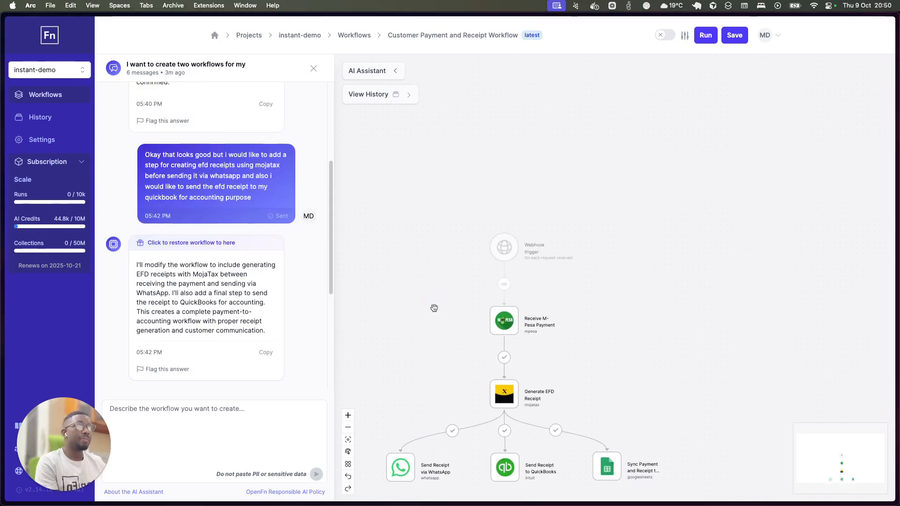
left_click_drag(453, 383, 511, 305)
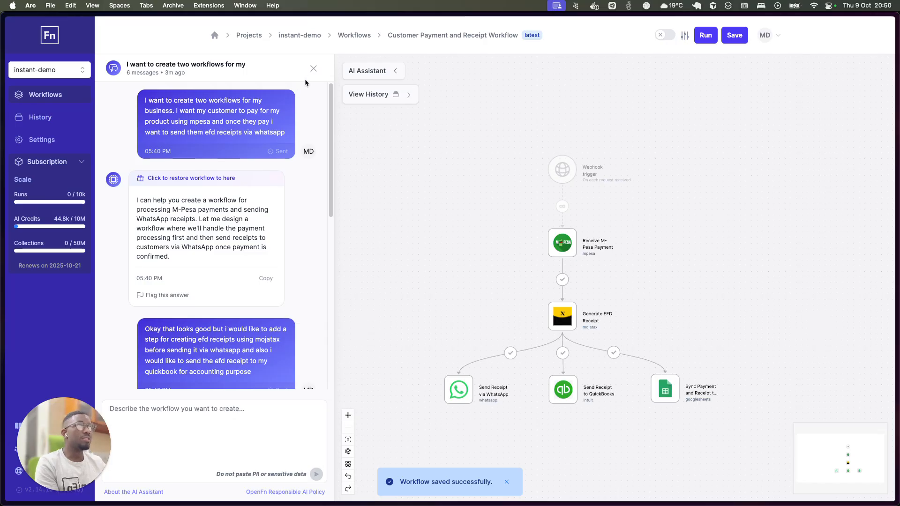
left_click(562, 243)
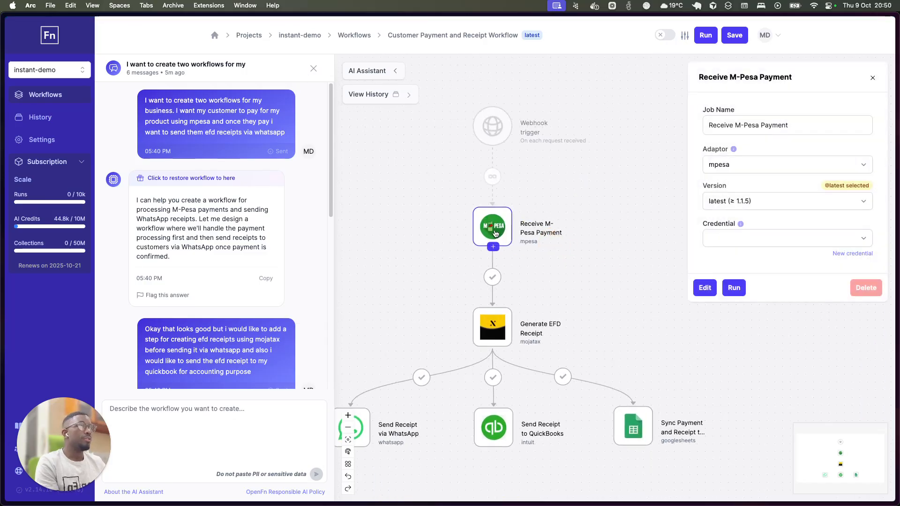
left_click_drag(450, 307, 486, 307)
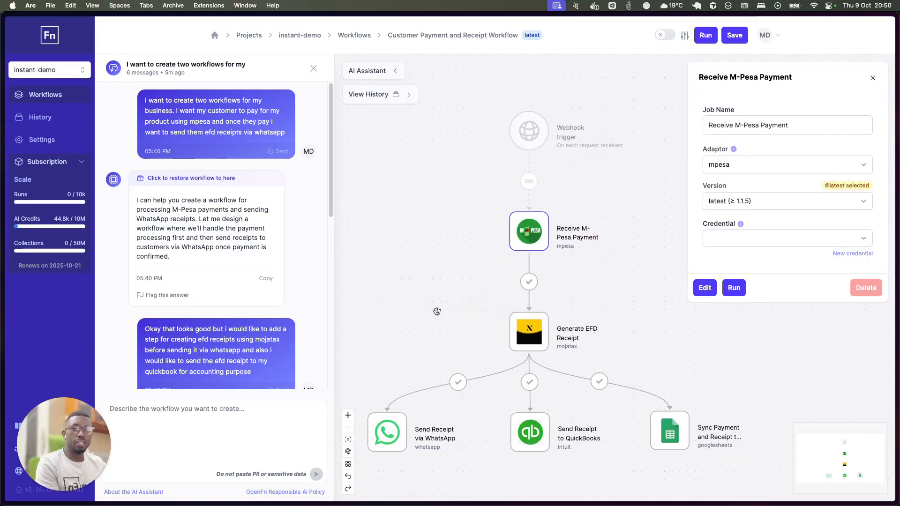
left_click(705, 290)
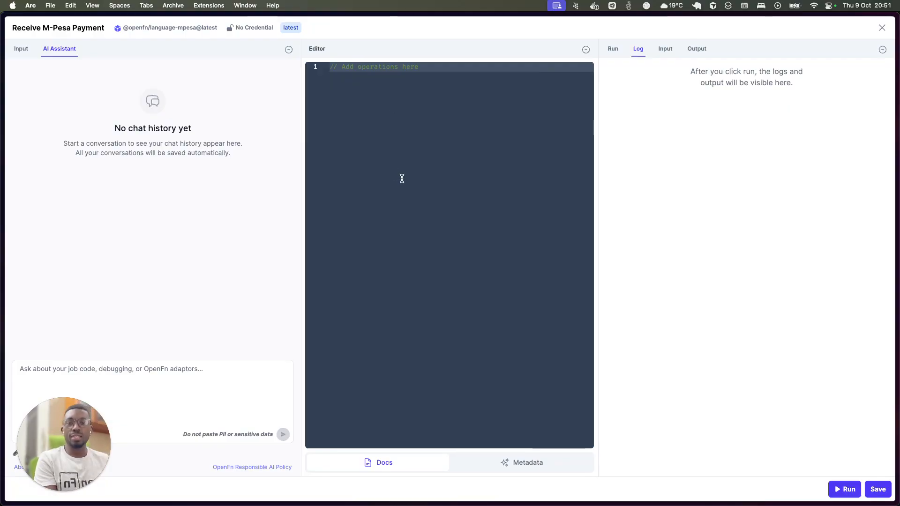
left_click(166, 382)
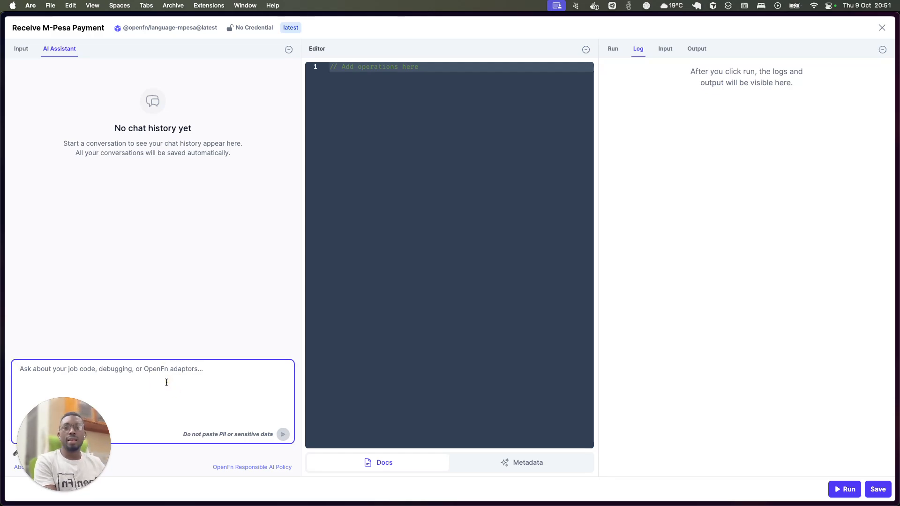
type("process ")
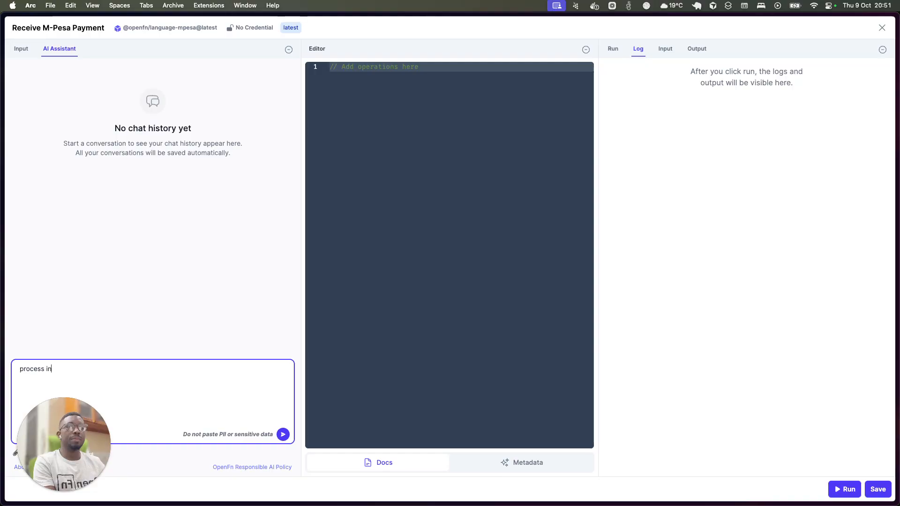
type("pao")
key("BackSpace")
type("id")
key("super+a")
Send the AI Assistant the request "write code for processing paid orders" for the Receive M-Pesa Payment job.
type("wr")
key("BackSpace")
type("rite ")
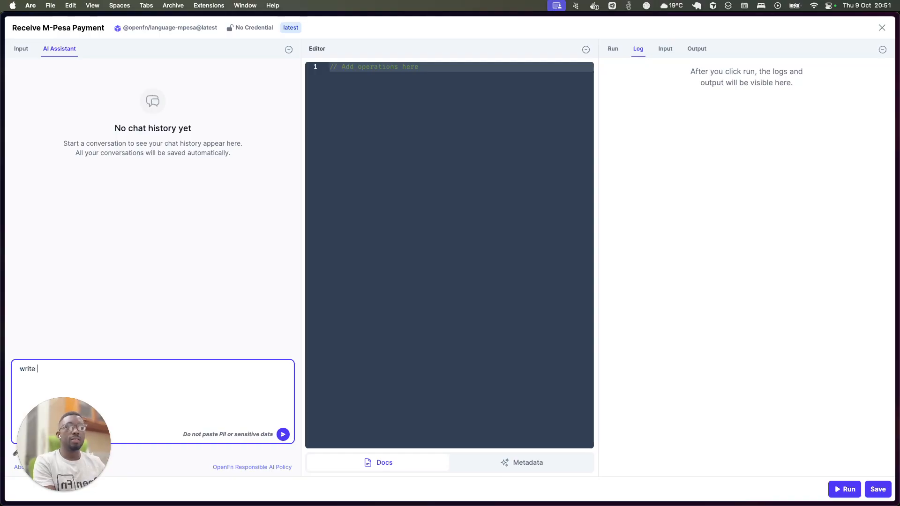
type("code for ")
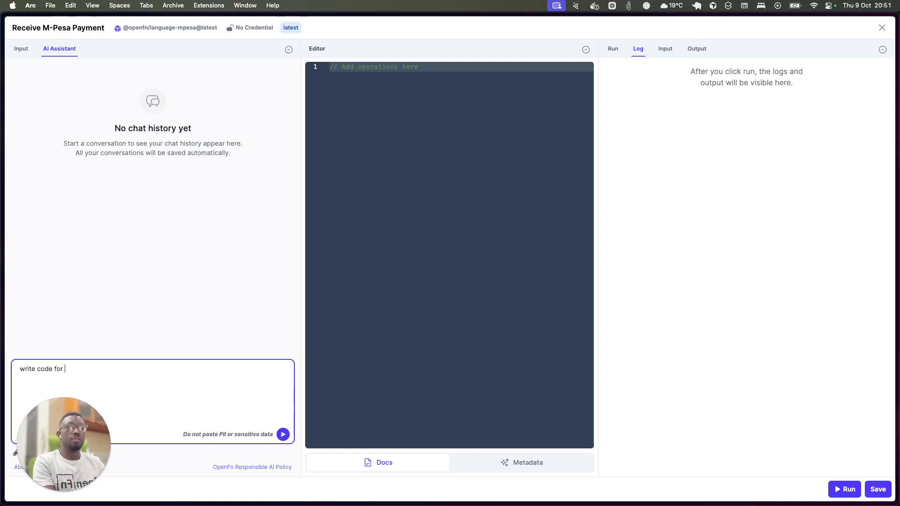
type("processing ")
type("a")
type("paid ord")
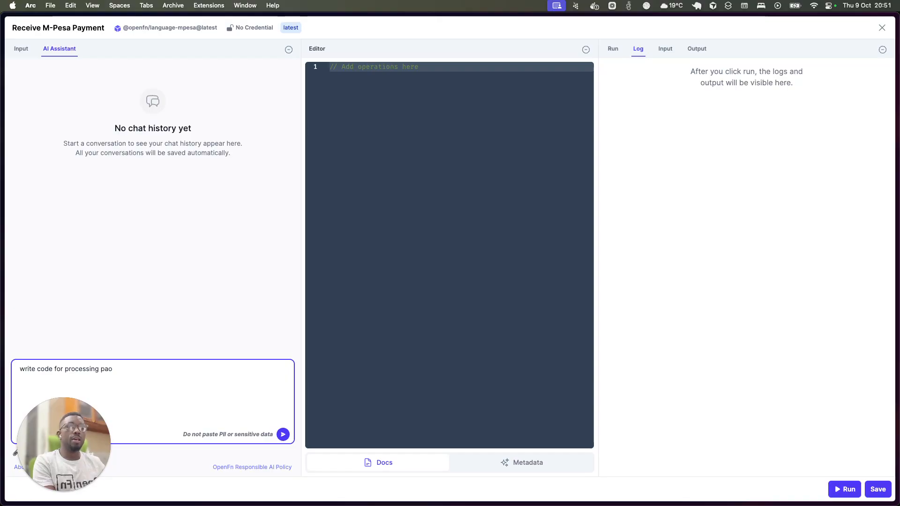
type("ers")
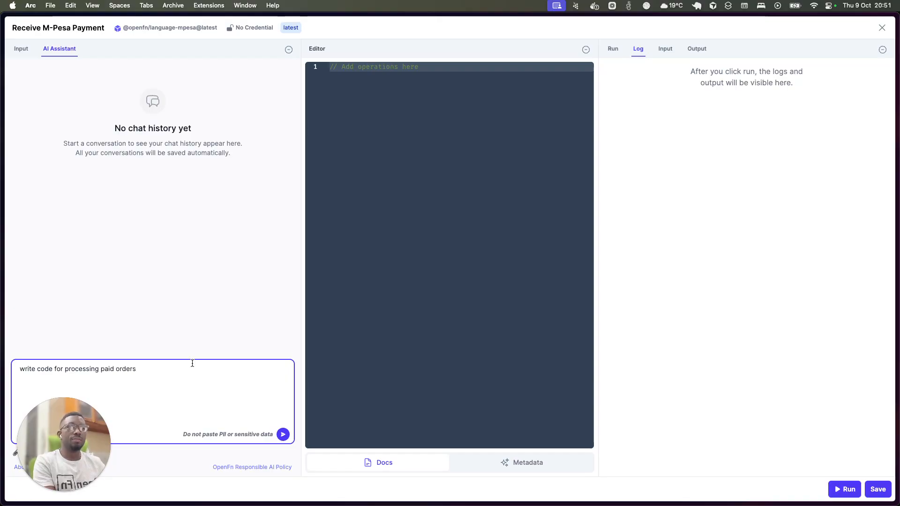
left_click(283, 434)
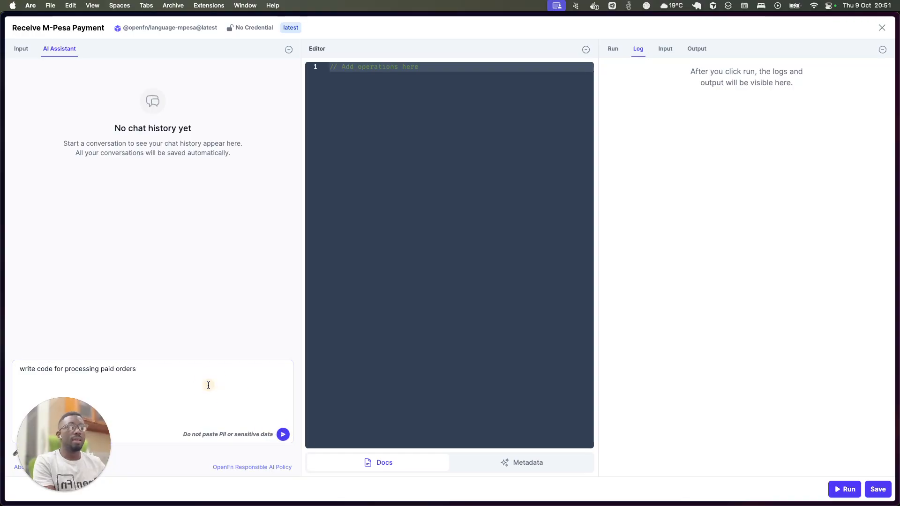
key("Return")
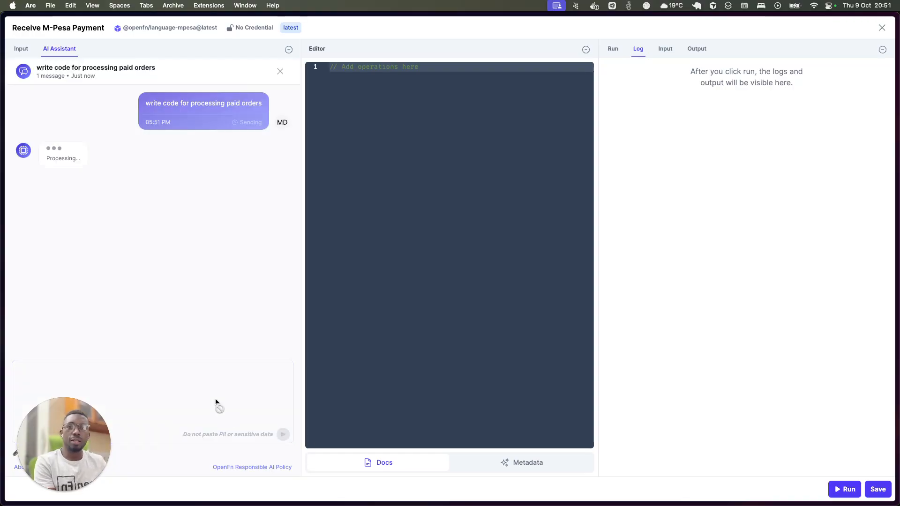